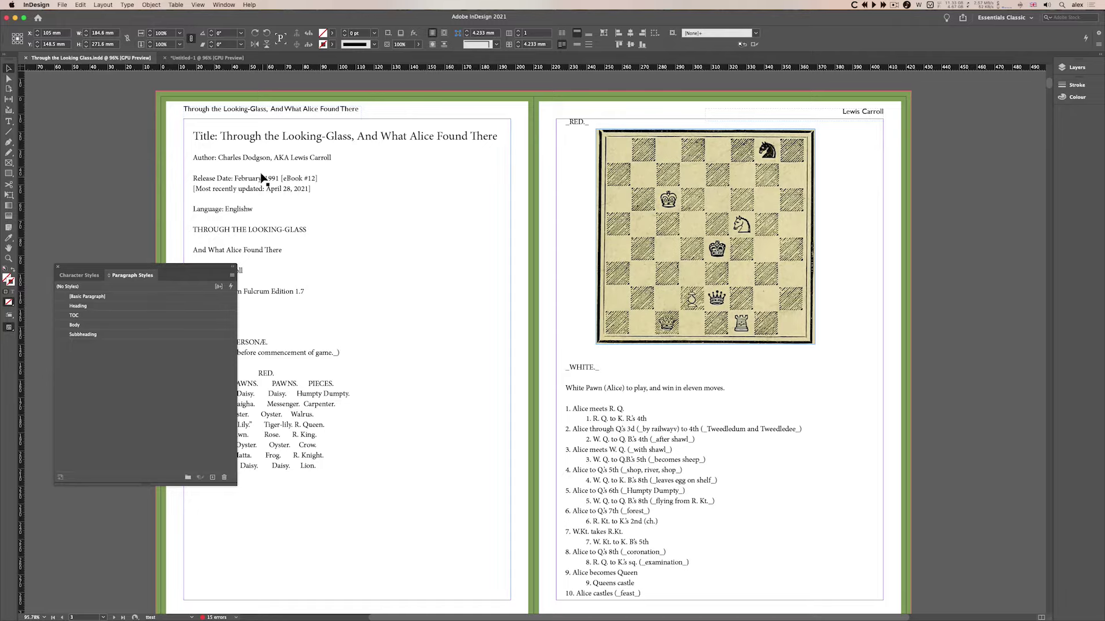
Step: Page forward to the page 6 spread and start editing the CHAPTER I. heading beside Contents
left_click(585, 359)
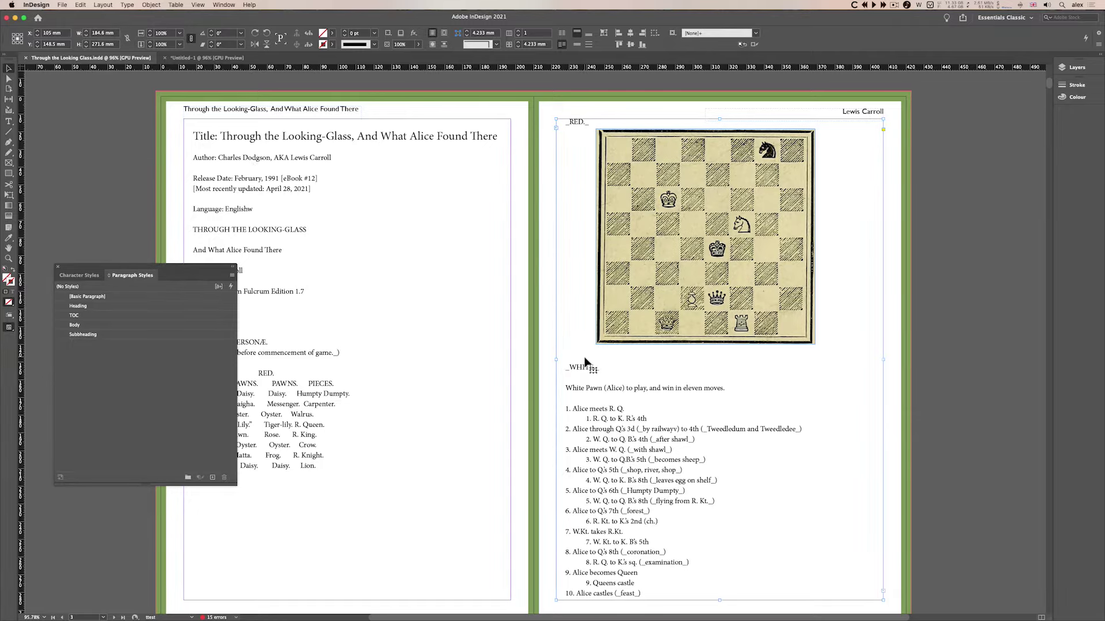
key("shift+Page_Down")
key("shift+Page_Down")
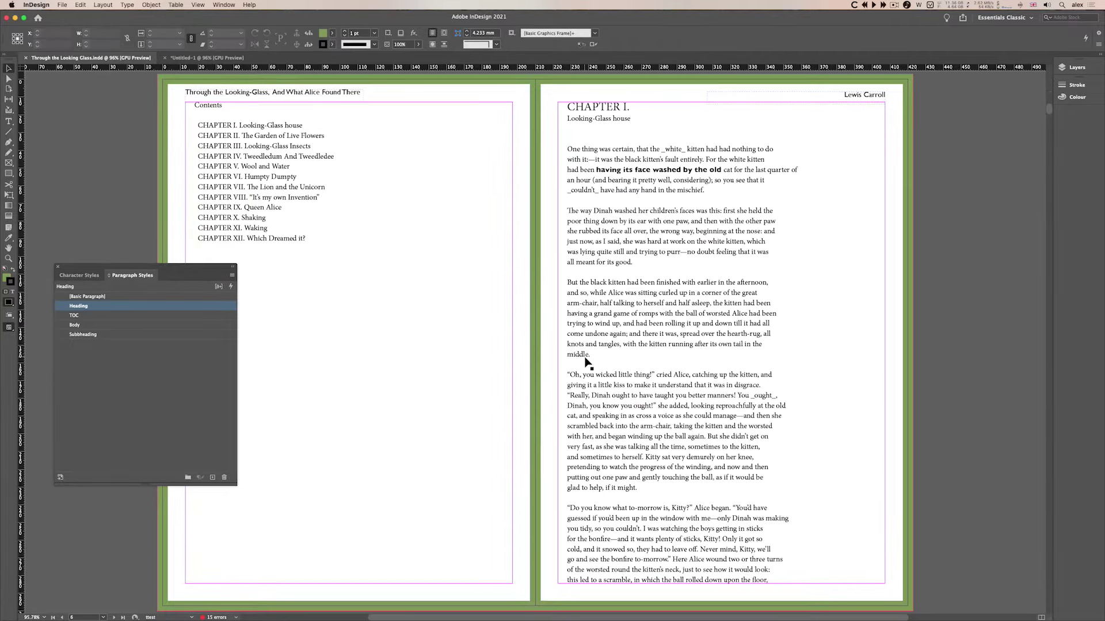
double_click(592, 108)
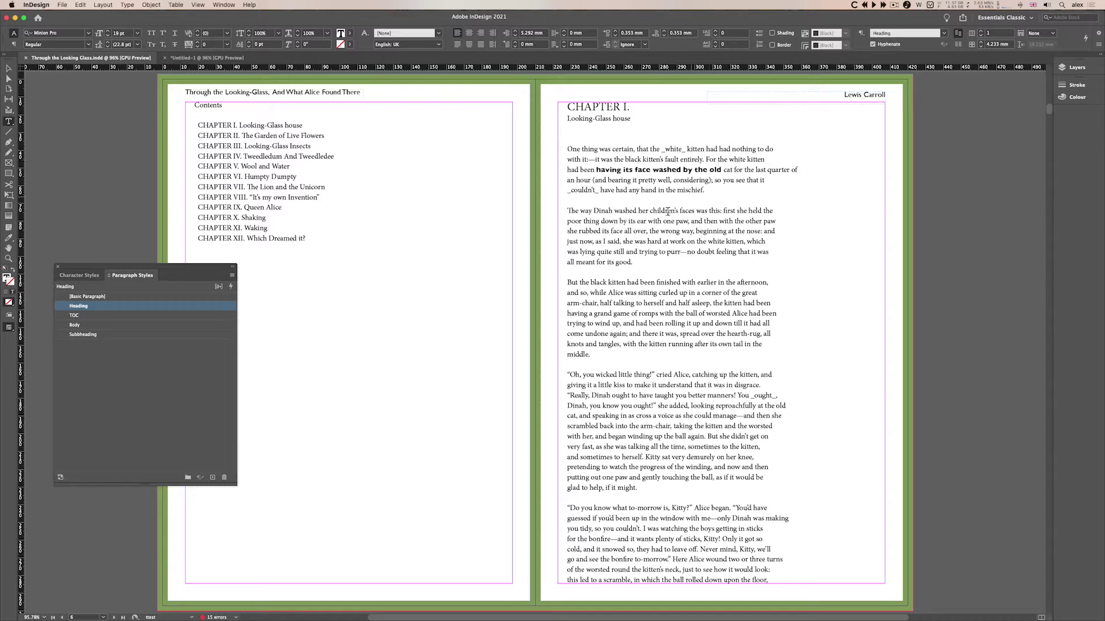
Step: Scroll back to the page 4 spread with the prefatory poem and empty right-hand page, deselecting everything
left_click_drag(199, 128, 309, 241)
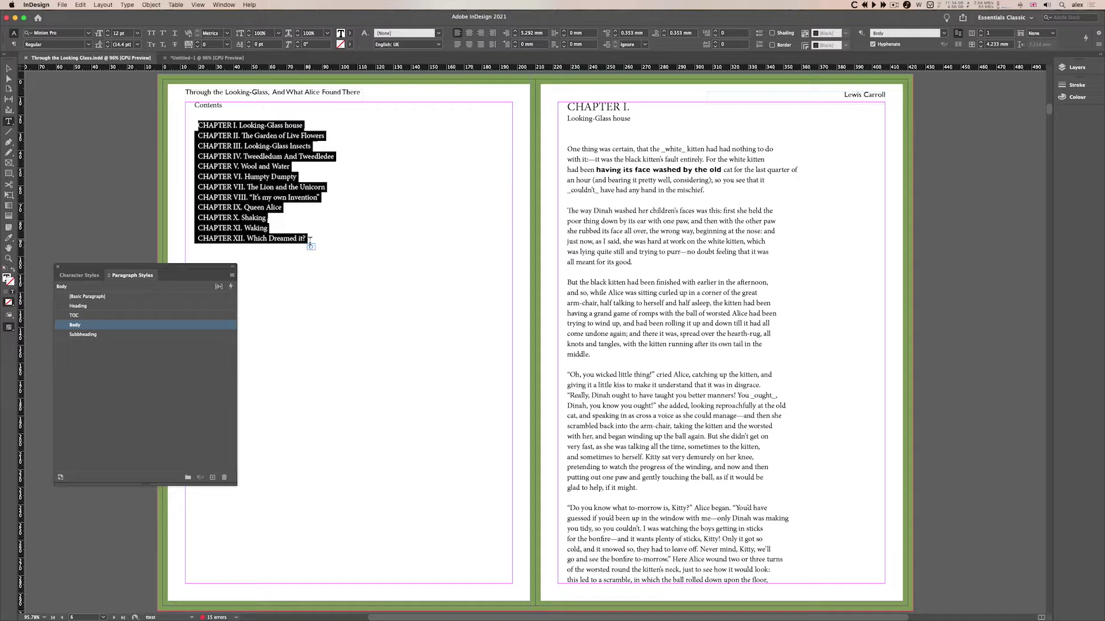
scroll(679, 262, "up", 5)
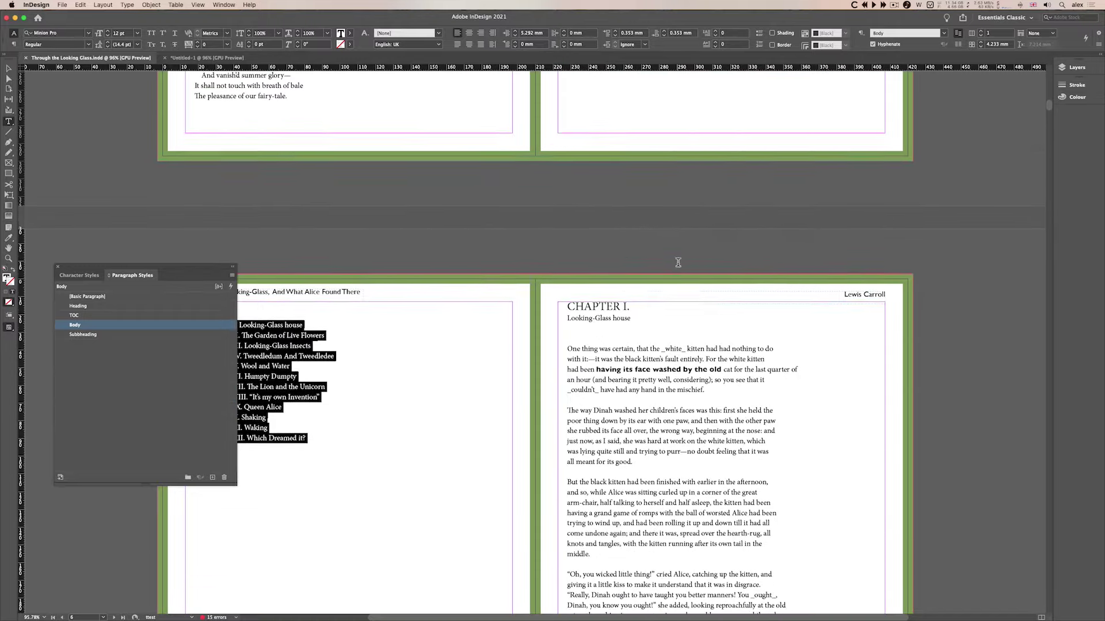
scroll(678, 262, "up", 10)
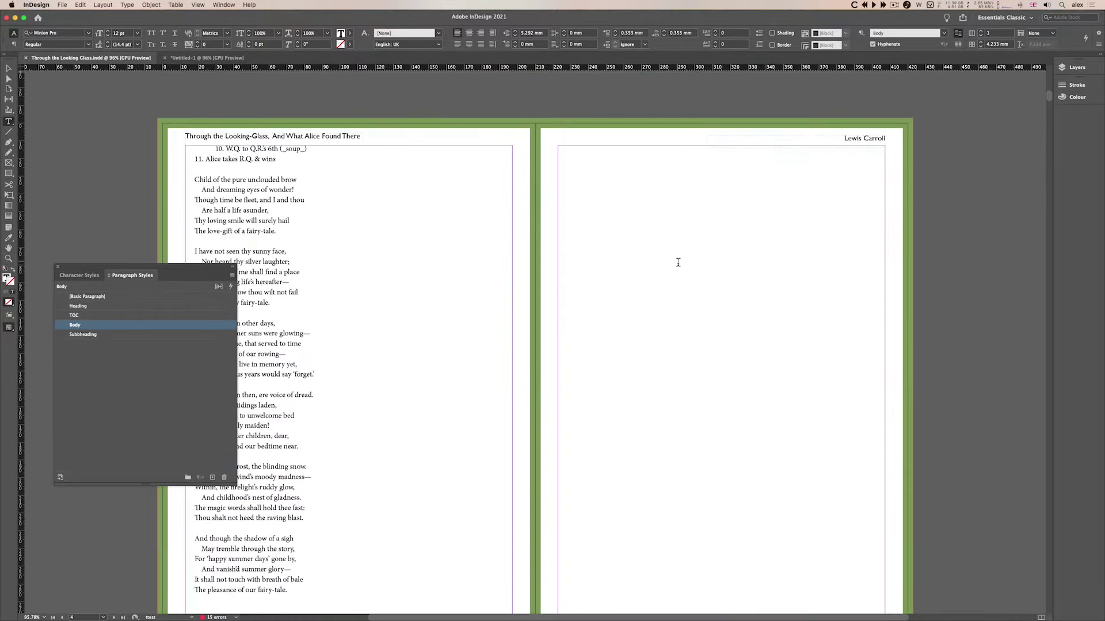
scroll(678, 263, "down", 1)
left_click(9, 68)
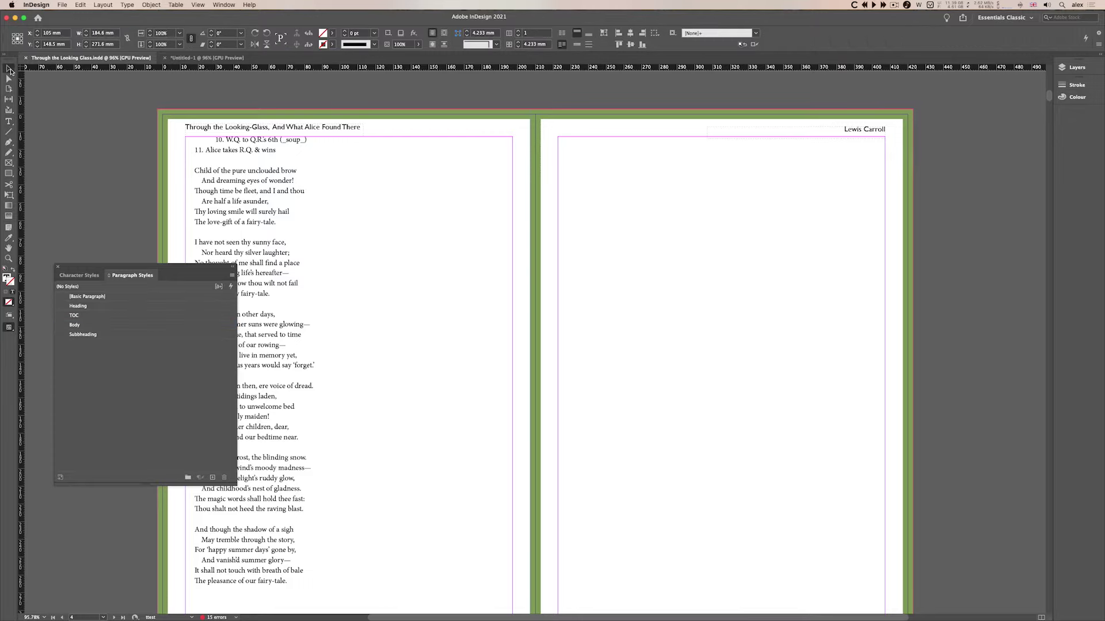
left_click(132, 149)
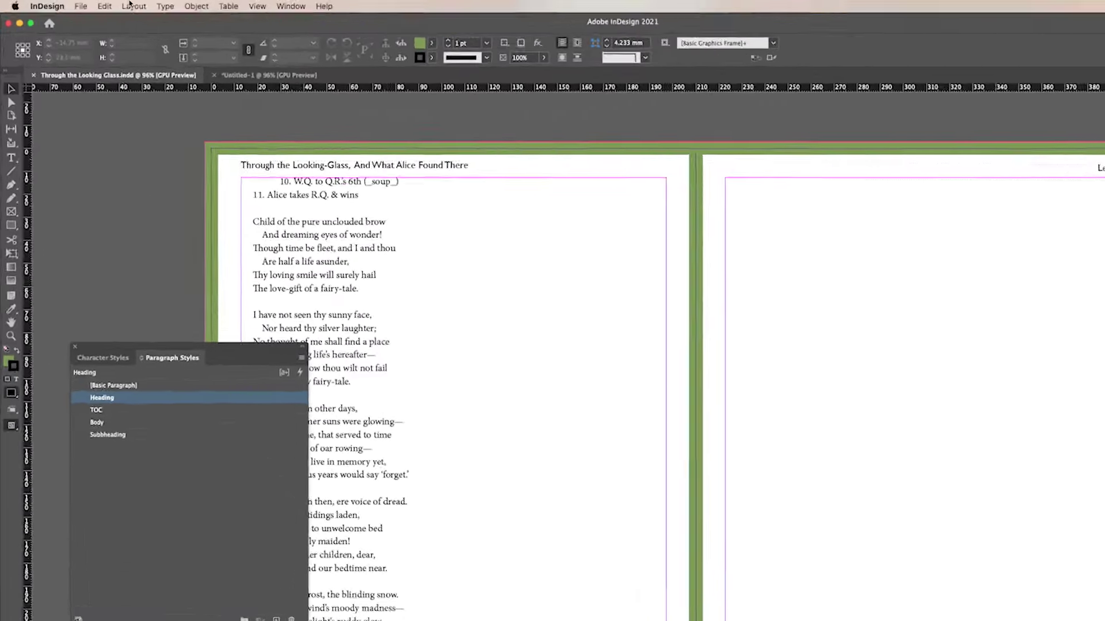
Step: Define a table of contents titled Contents in TOC Title style that includes Heading paragraphs
left_click(103, 4)
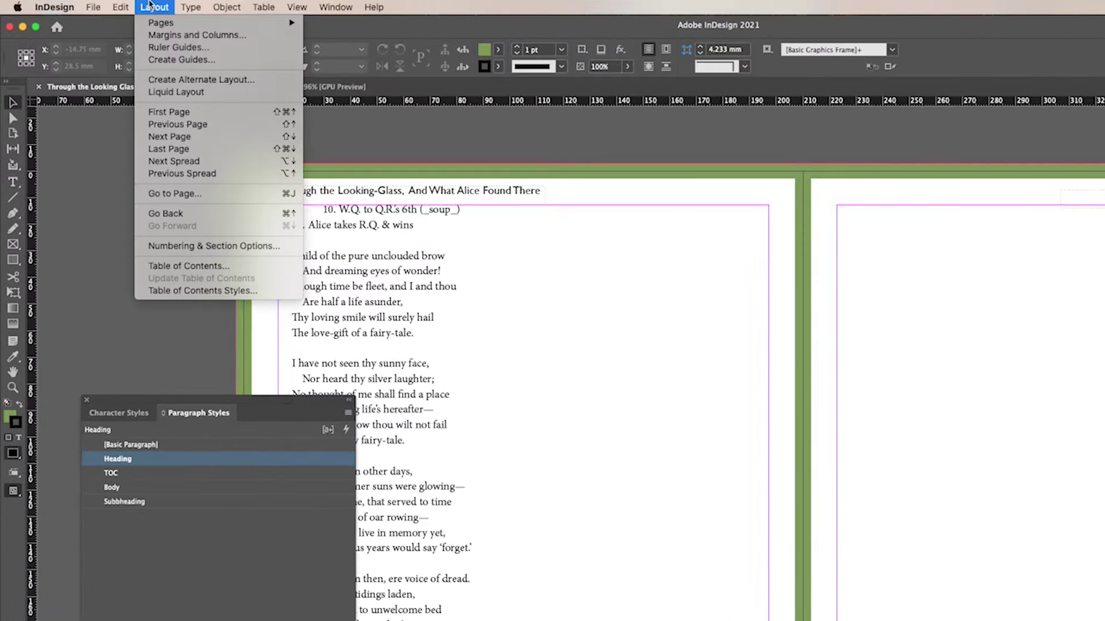
left_click(195, 268)
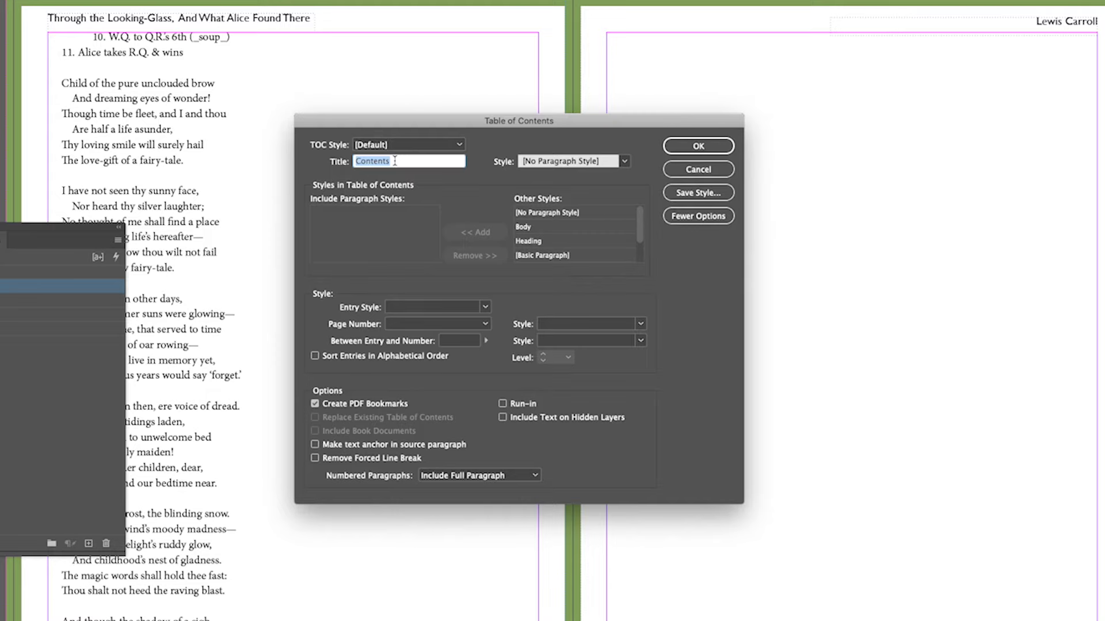
left_click(624, 162)
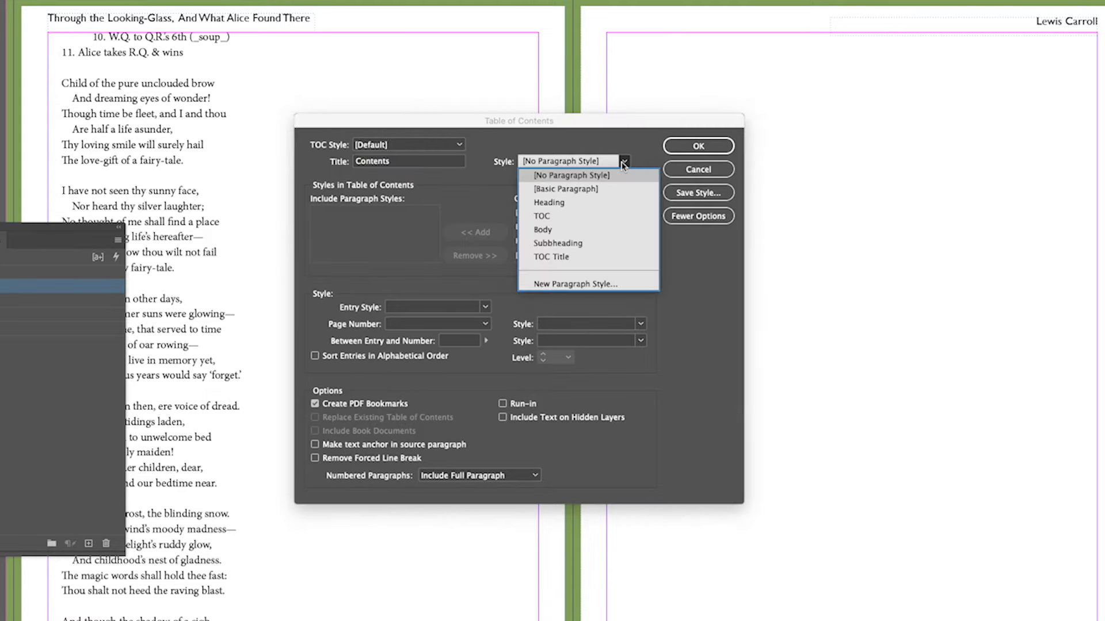
left_click(558, 257)
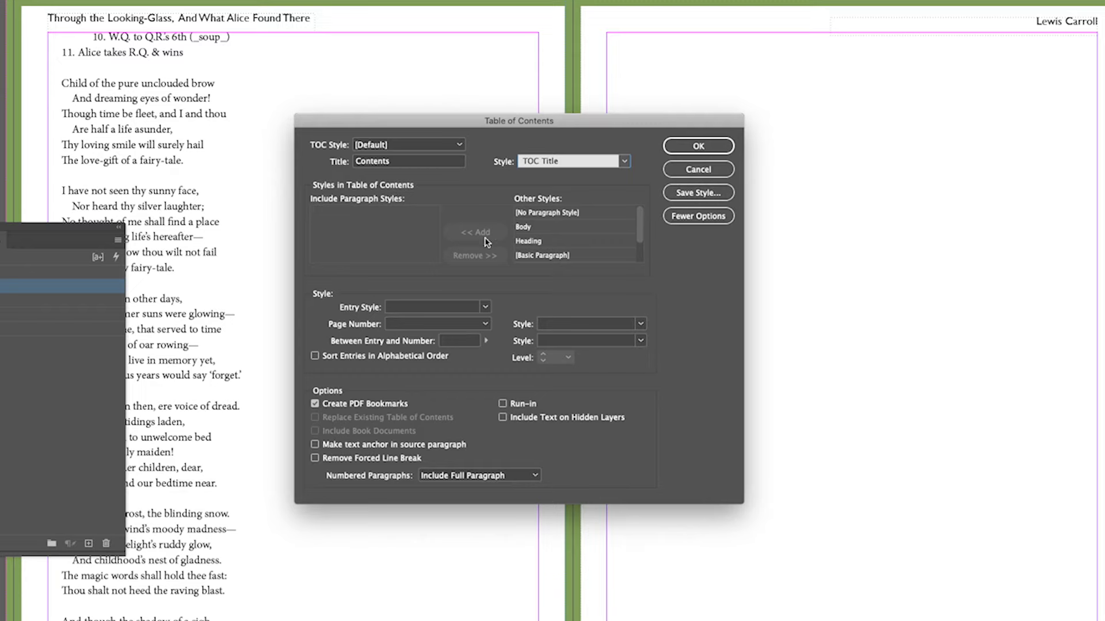
double_click(540, 241)
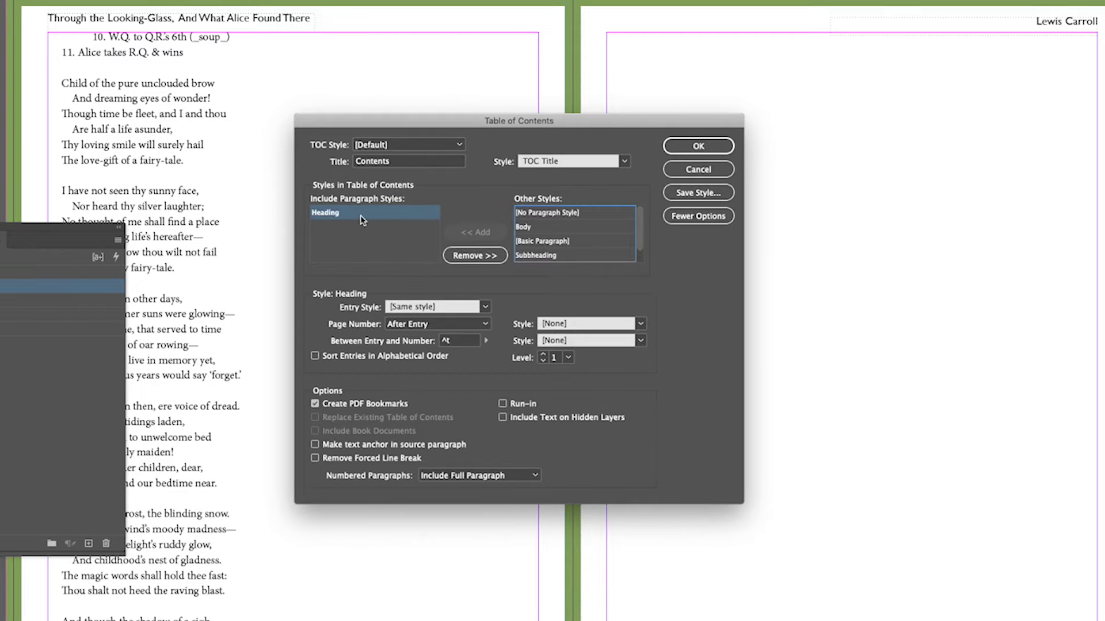
scroll(580, 247, "down", 1)
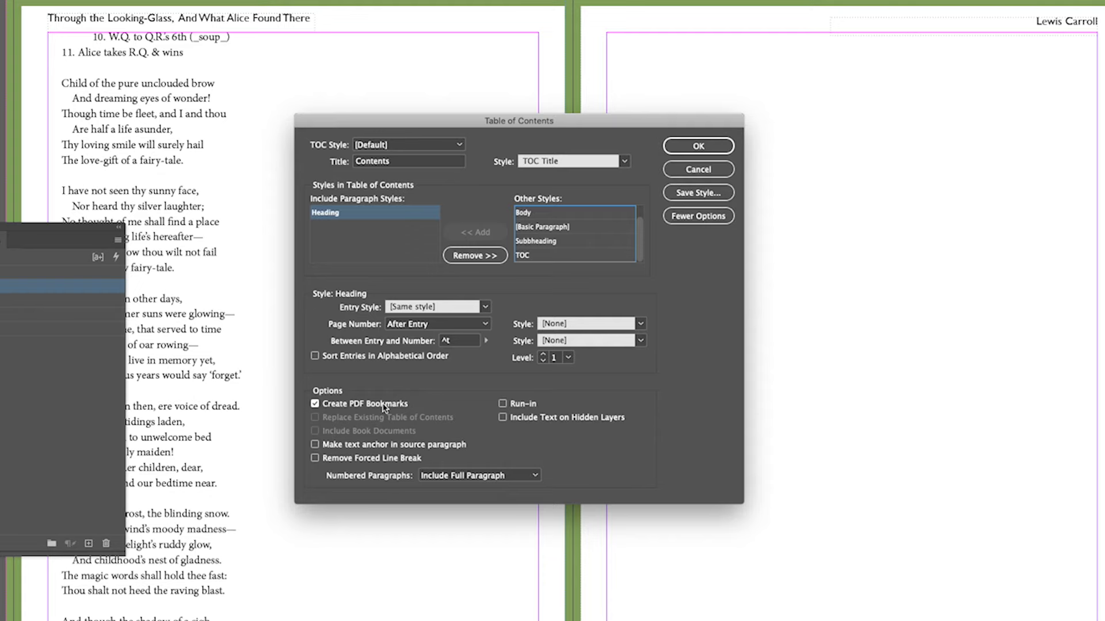
left_click(698, 147)
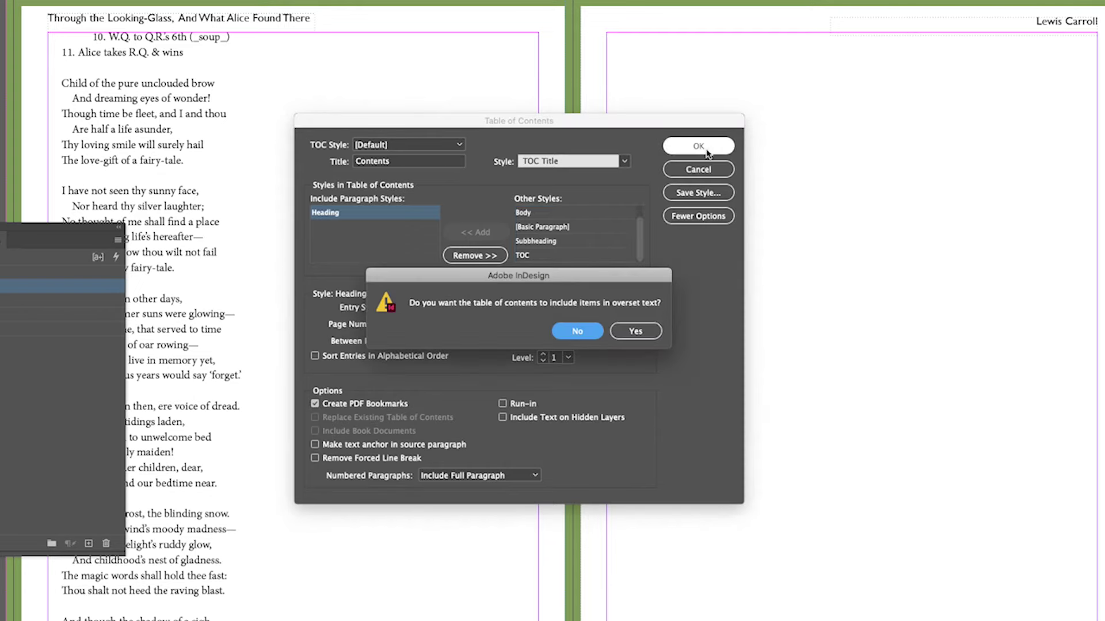
Step: Include overset text and place the Contents list, CHAPTER I–IX on pages 7–81, on the blank right page
left_click(621, 333)
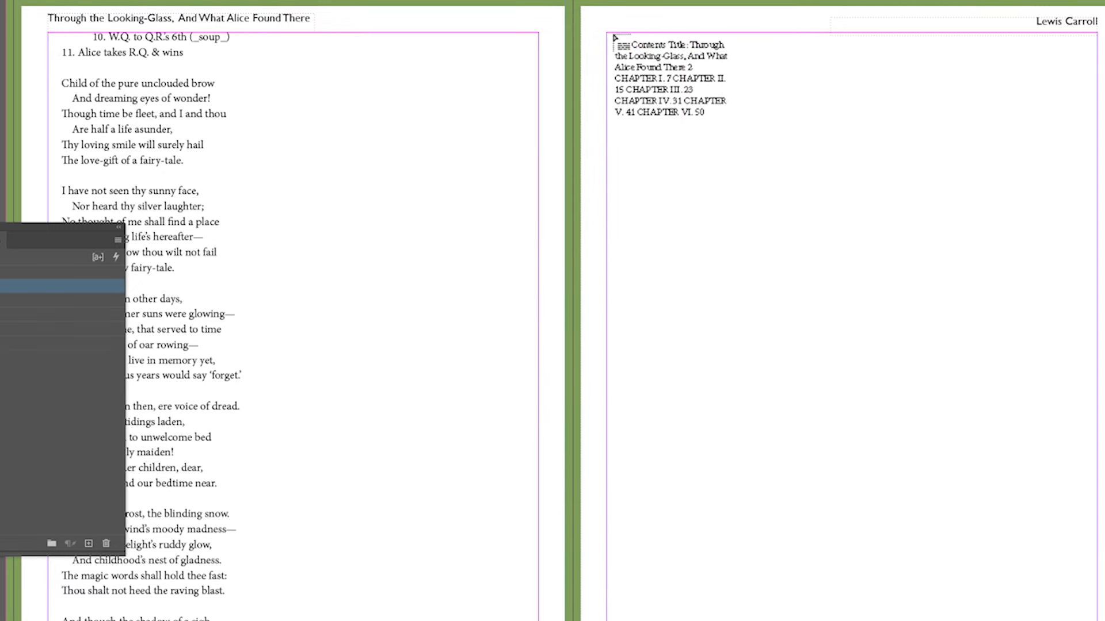
left_click(610, 37)
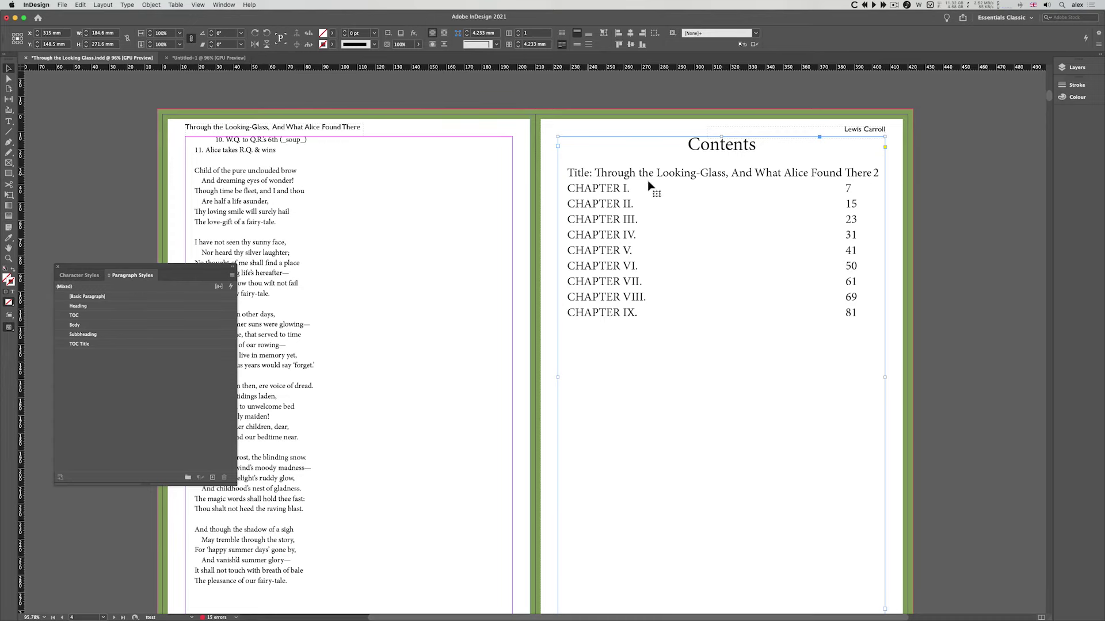
Step: Delete the 'Title: ' prefix from the title-page heading 'Through the Looking-Glass, And What Alice Found There'
scroll(375, 280, "up", 5)
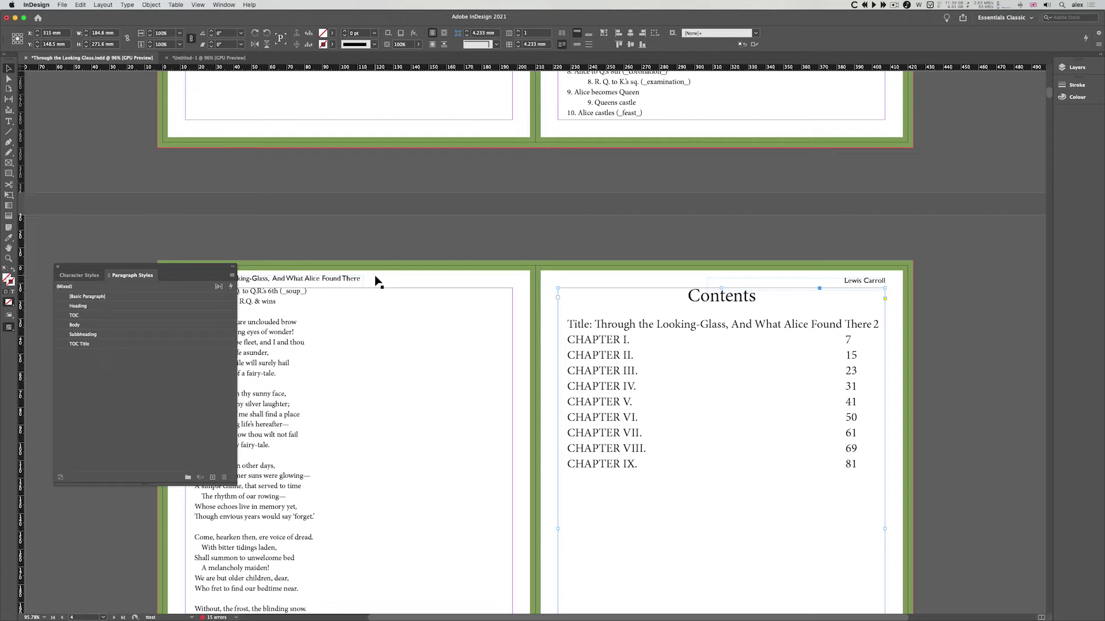
scroll(376, 279, "up", 17)
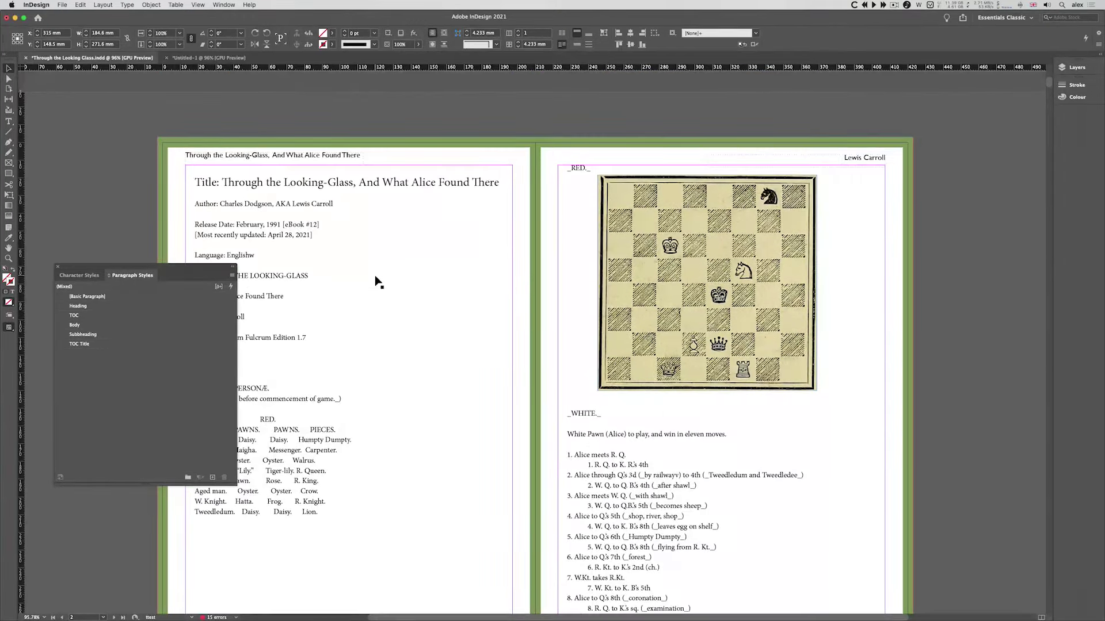
left_click(366, 175)
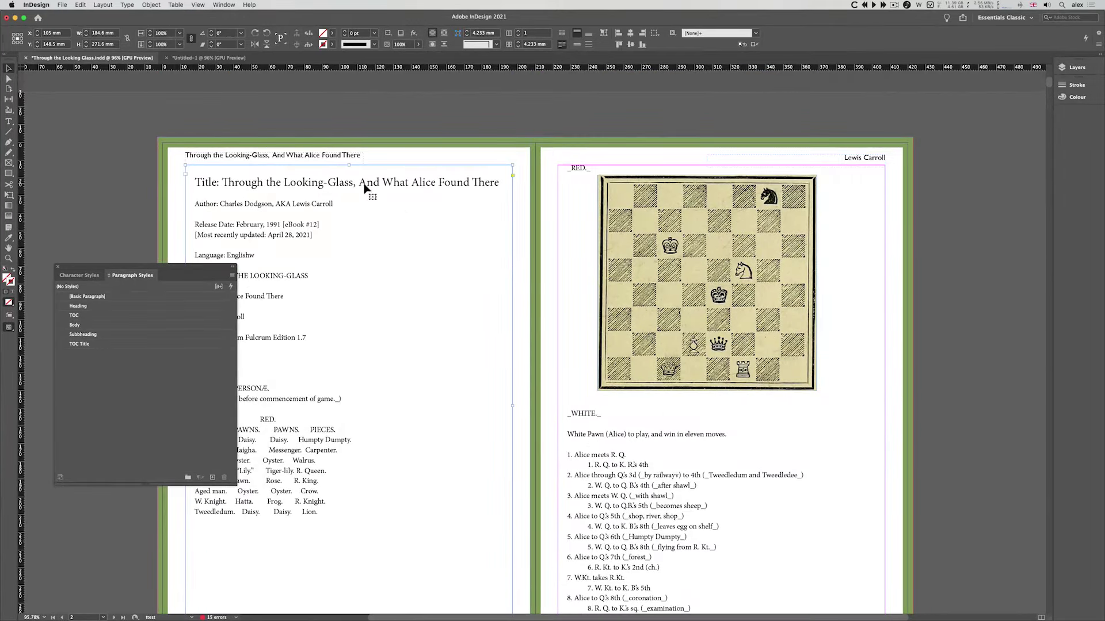
double_click(363, 187)
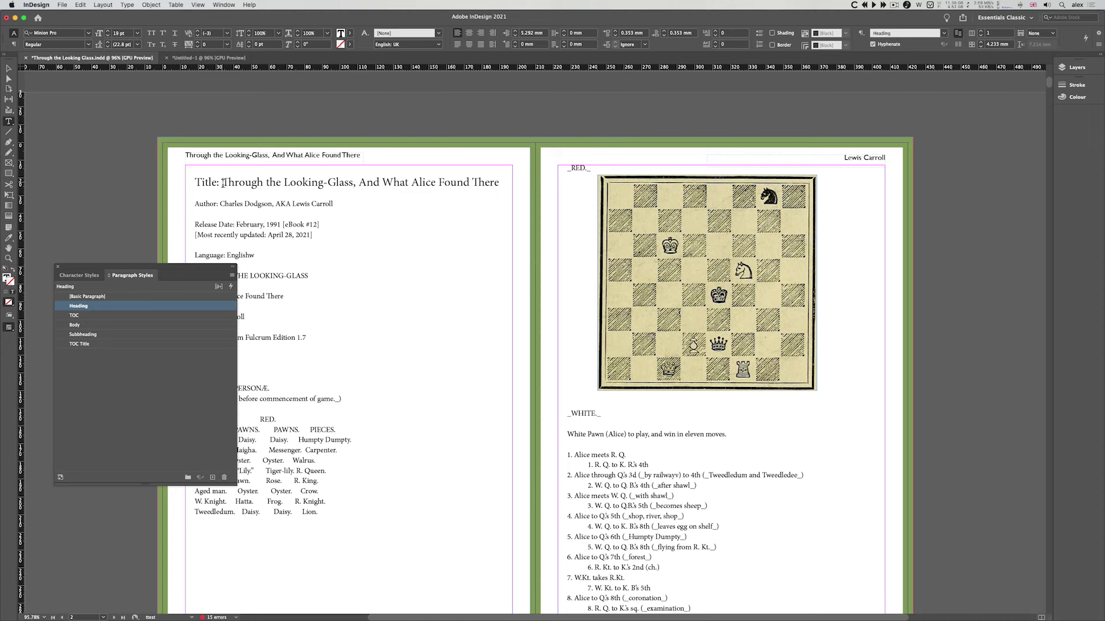
left_click_drag(225, 183, 198, 183)
key("BackSpace")
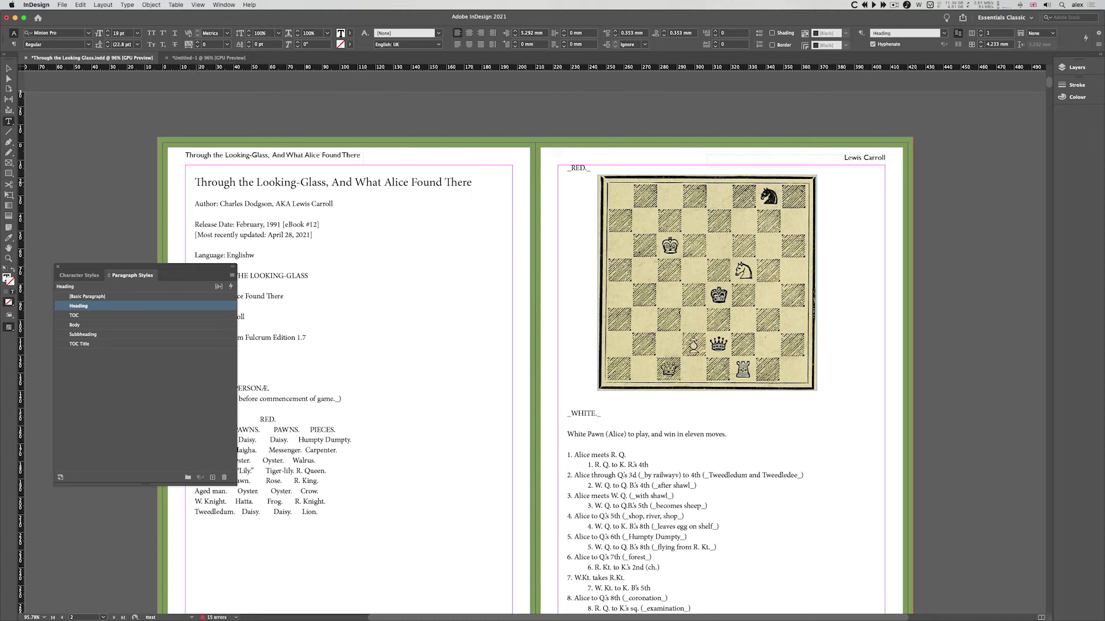
Step: Save the document and scroll back down to the Contents page with the Selection tool active
key("super+s")
scroll(394, 239, "down", 10)
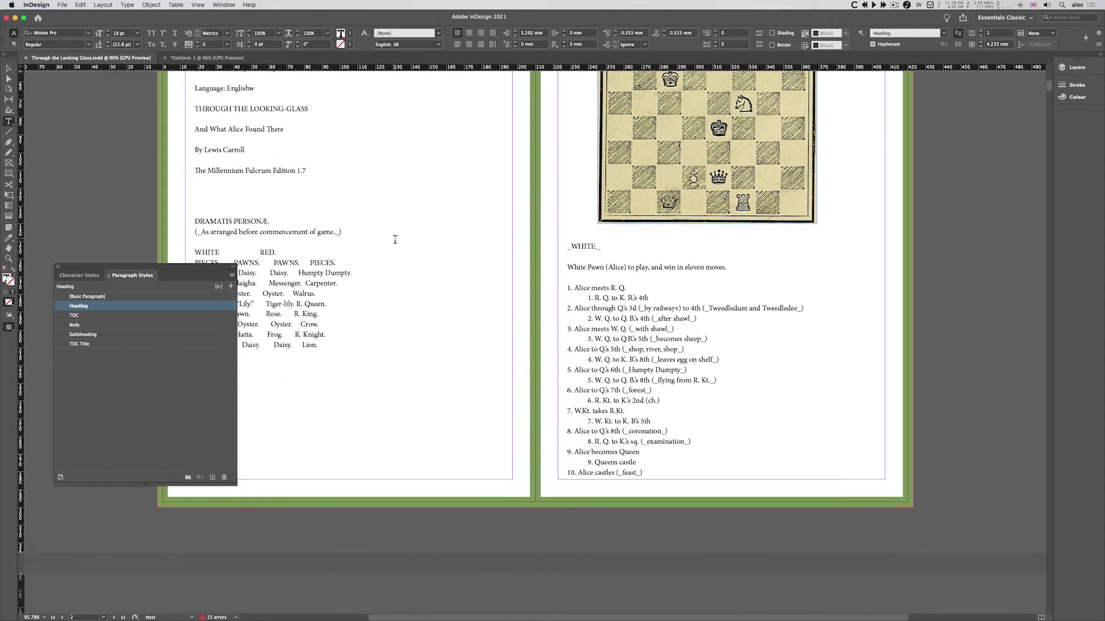
scroll(395, 239, "down", 1)
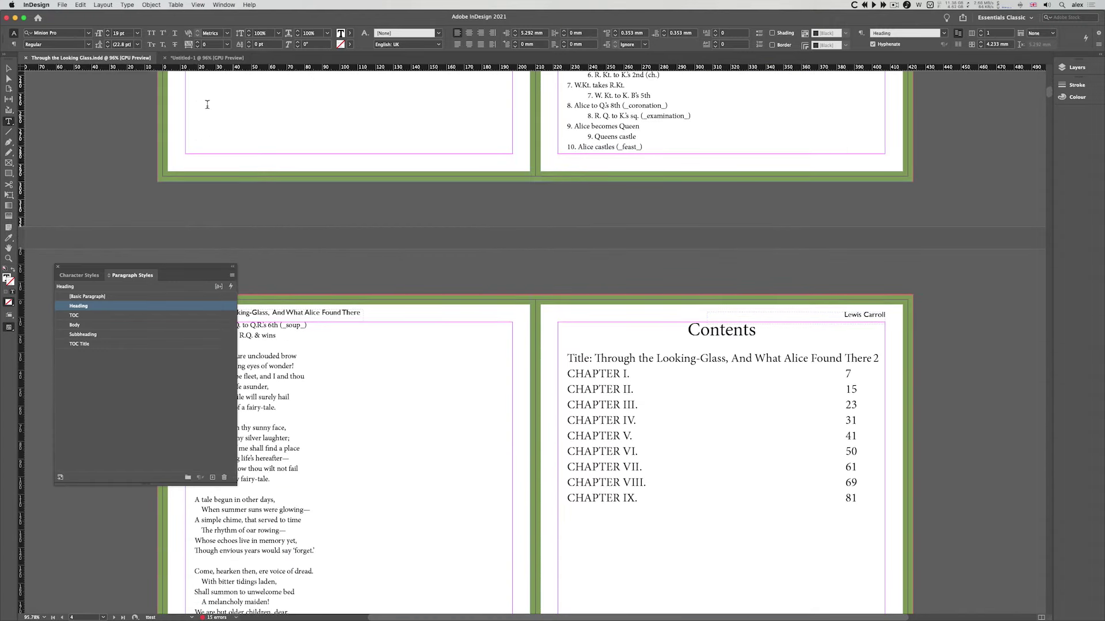
left_click(9, 69)
Step: Update the selected table of contents, including overset text, so the first entry drops 'Title:'
left_click(633, 342)
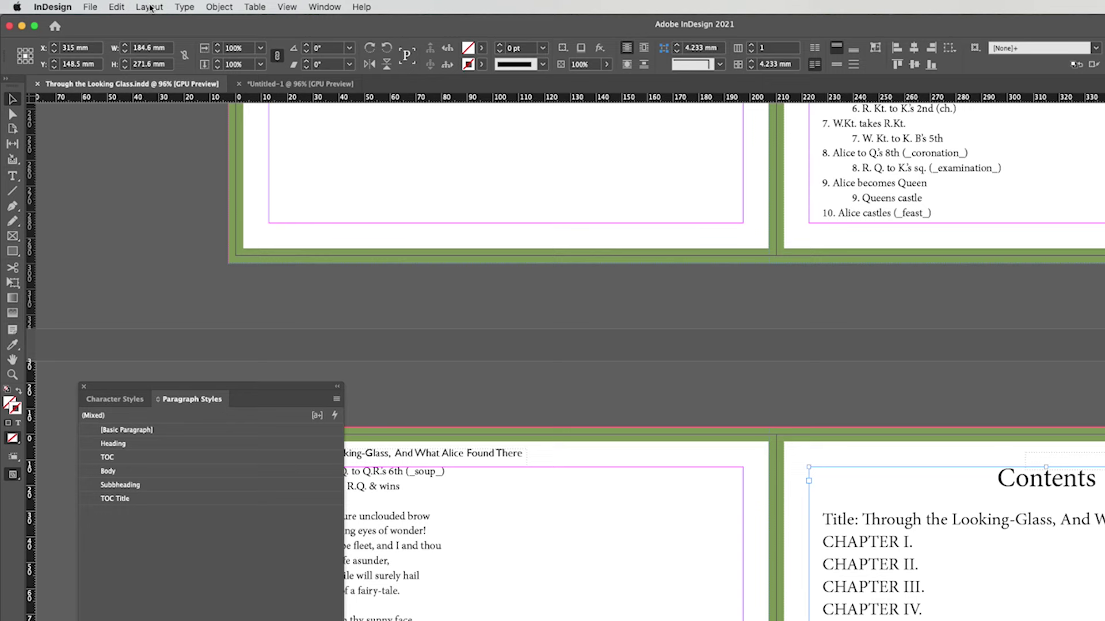
left_click(103, 5)
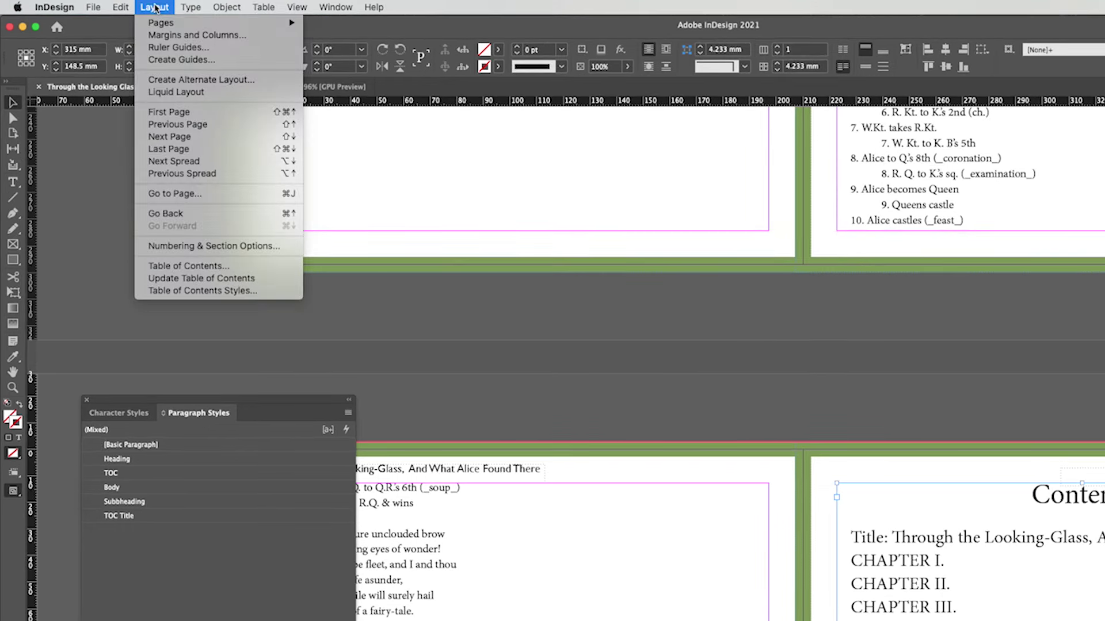
left_click(201, 279)
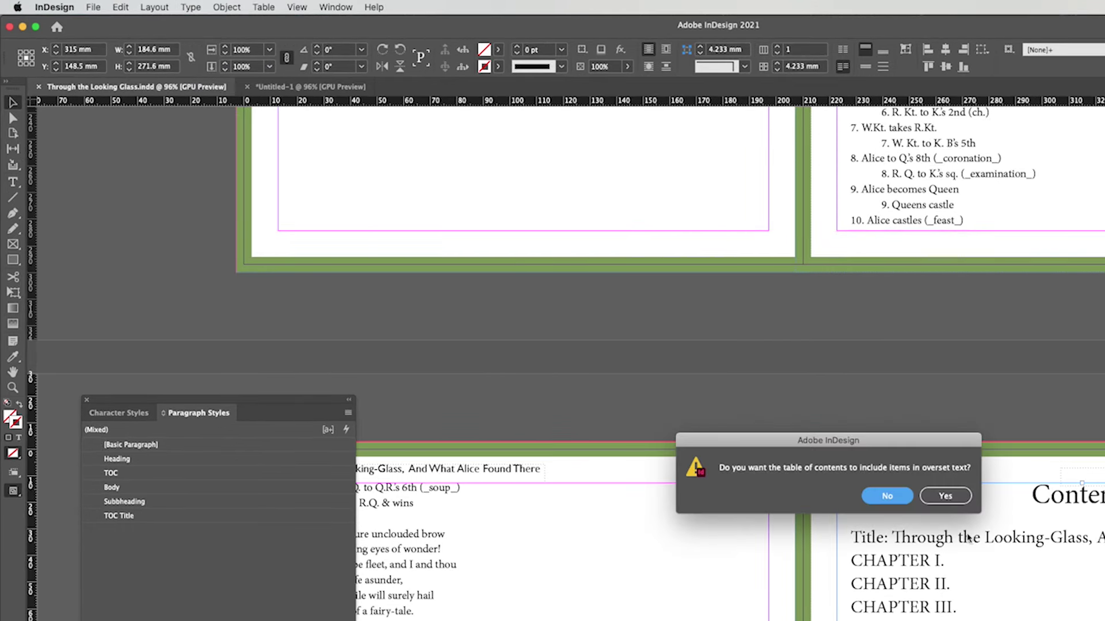
left_click(953, 498)
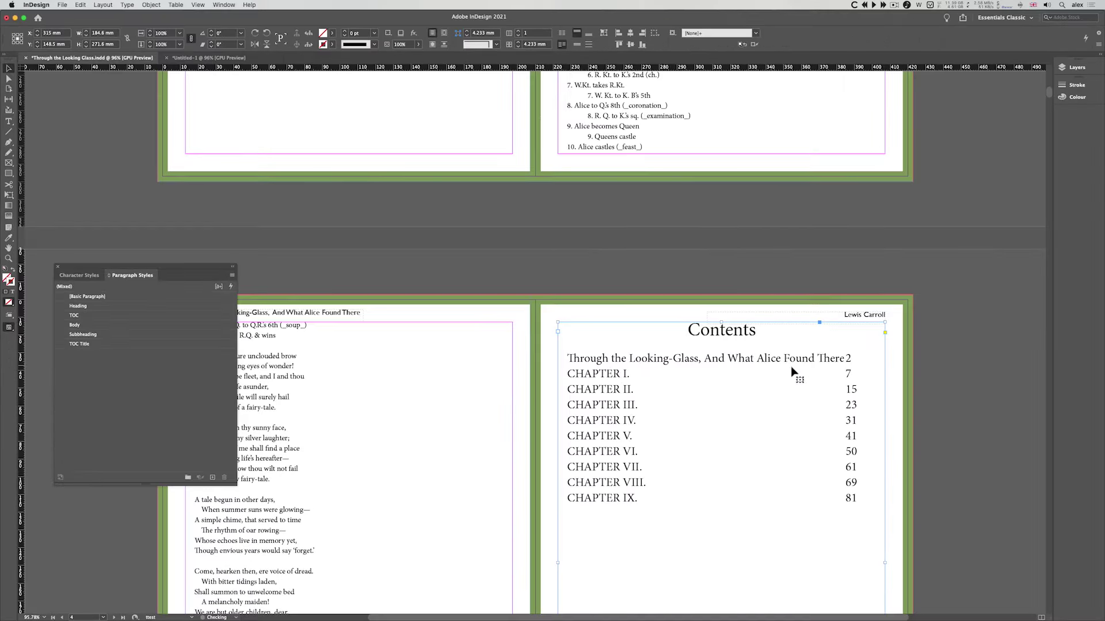